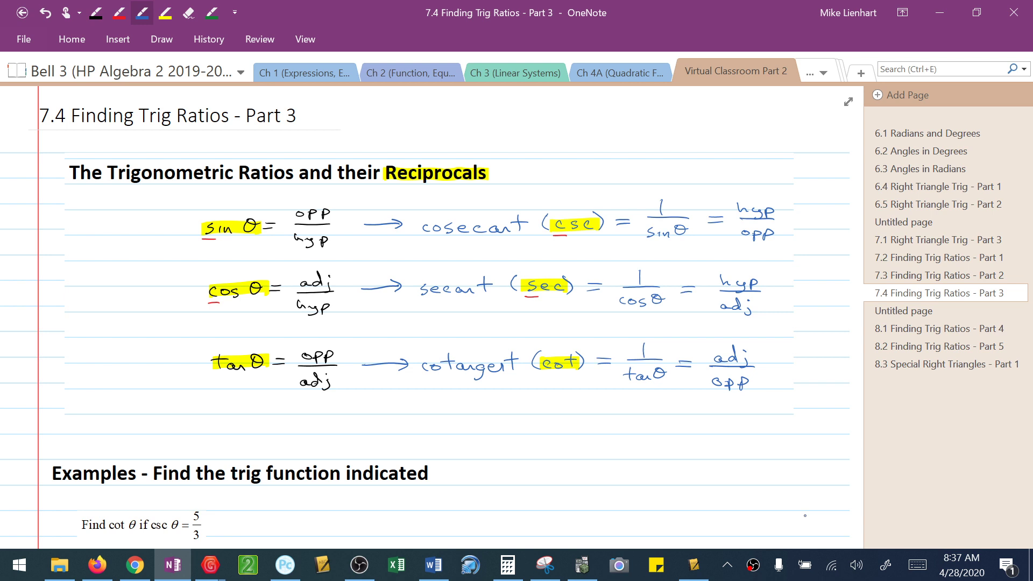
Scroll down to the Examples section with the cot θ problem given csc θ = 5/3.
{"action": "scroll", "coordinate": [431, 317], "scroll_direction": "down", "scroll_amount": 5}
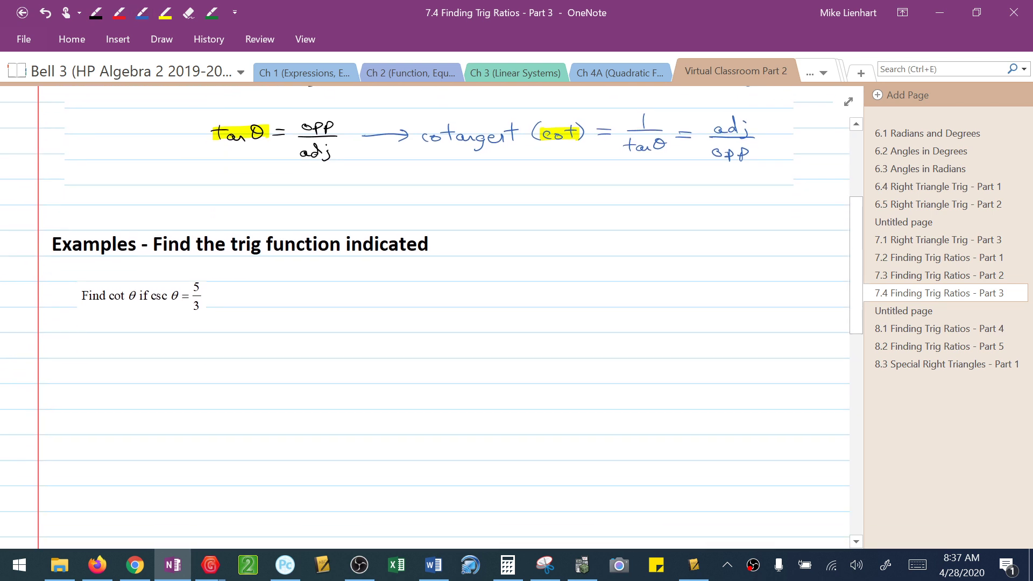
{"action": "scroll", "coordinate": [430, 317], "scroll_direction": "down", "scroll_amount": 1}
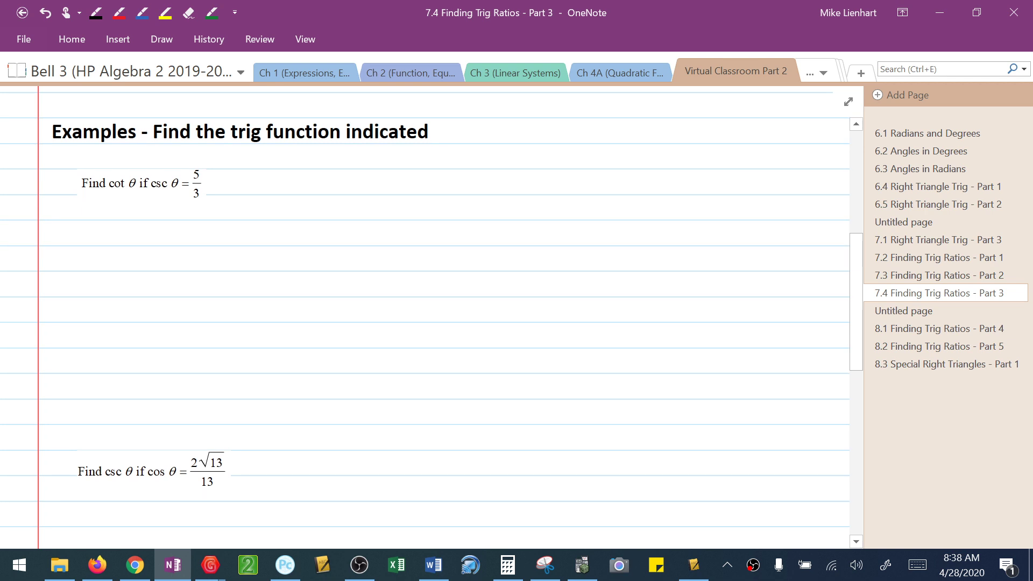
Highlight csc θ = 5/3 in yellow and underline cot in red.
{"action": "left_click", "coordinate": [165, 12]}
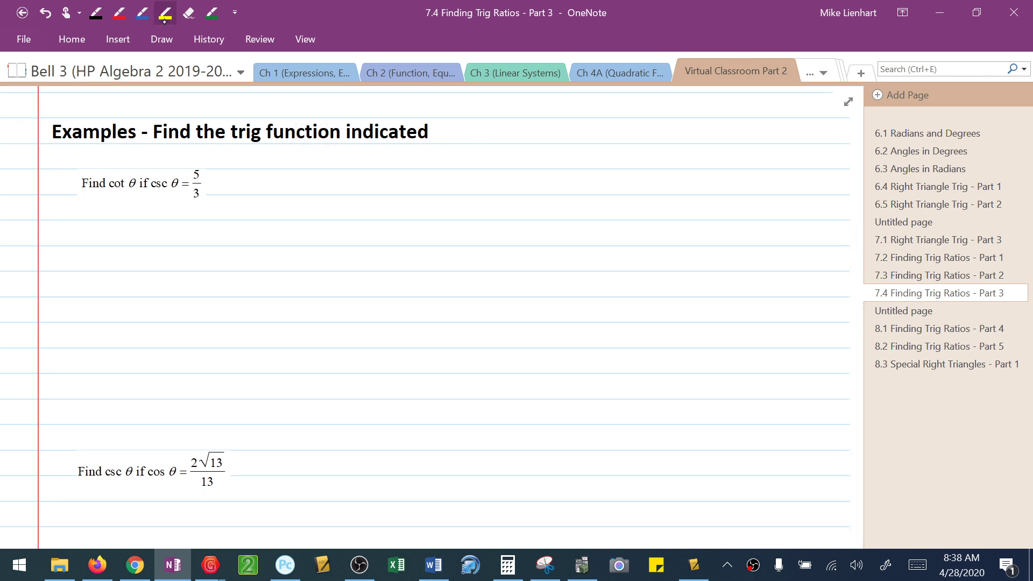
{"action": "mouse_move", "coordinate": [151, 184]}
{"action": "left_mouse_down"}
{"action": "mouse_move", "coordinate": [199, 175]}
{"action": "mouse_move", "coordinate": [197, 199]}
{"action": "left_mouse_up"}
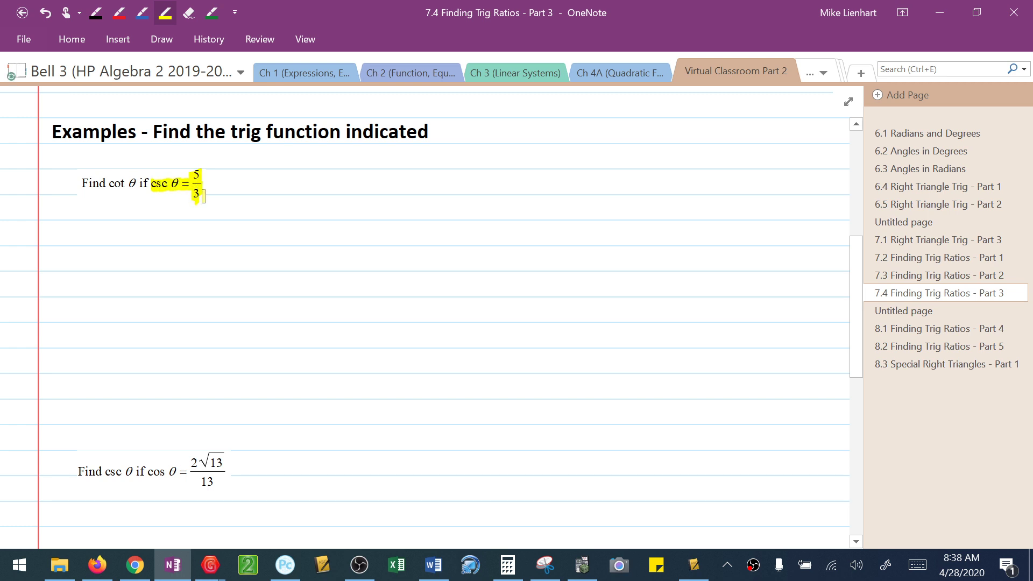
{"action": "left_click", "coordinate": [119, 12]}
{"action": "left_click_drag", "start_coordinate": [108, 192], "coordinate": [133, 197]}
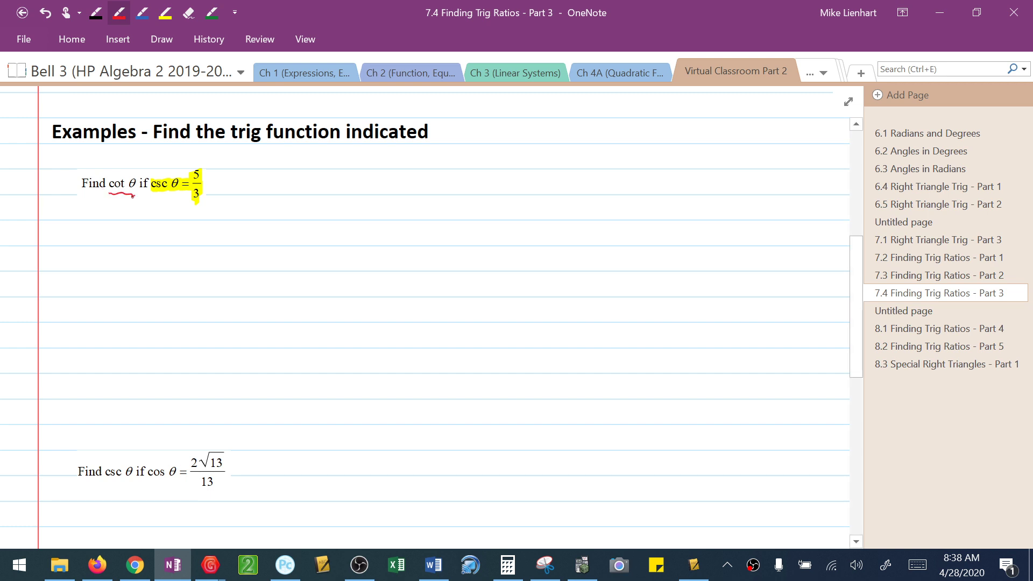
Sketch a black right triangle with the right angle at C and vertices A and B.
{"action": "left_click", "coordinate": [96, 12]}
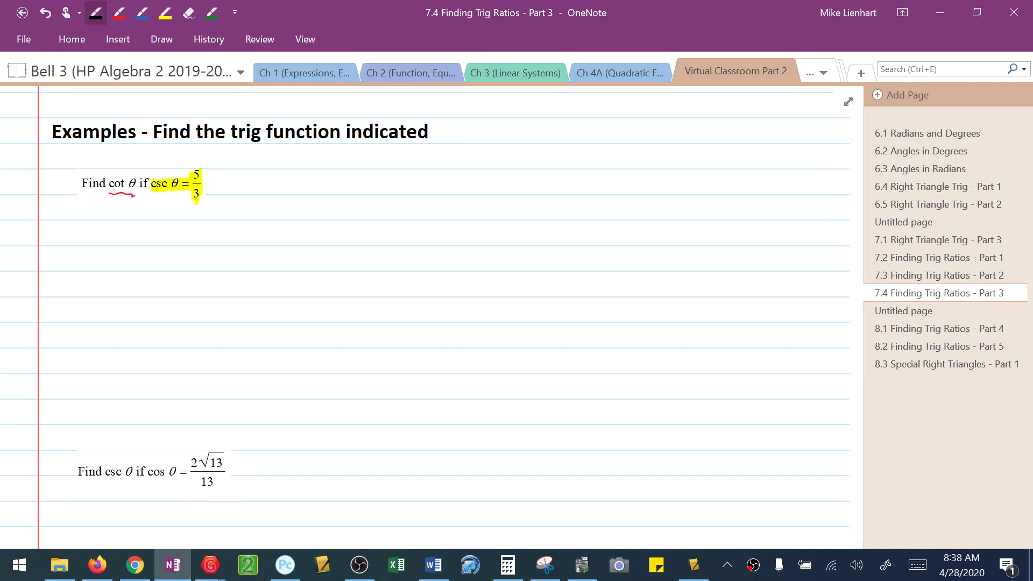
{"action": "mouse_move", "coordinate": [110, 240]}
{"action": "left_mouse_down"}
{"action": "mouse_move", "coordinate": [107, 320]}
{"action": "mouse_move", "coordinate": [215, 319]}
{"action": "left_mouse_up"}
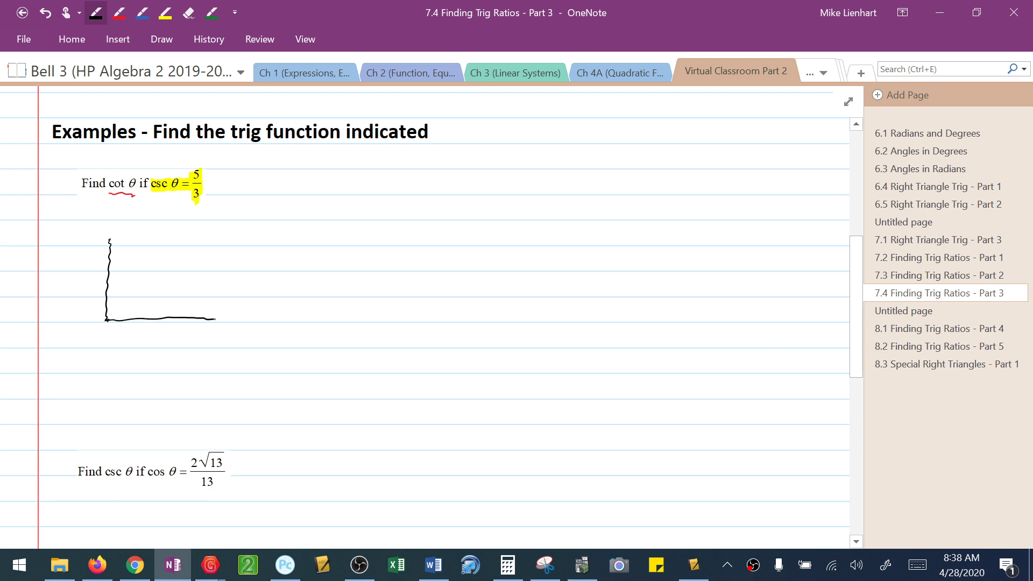
{"action": "left_click_drag", "start_coordinate": [110, 243], "coordinate": [212, 314]}
{"action": "left_click_drag", "start_coordinate": [107, 312], "coordinate": [120, 317]}
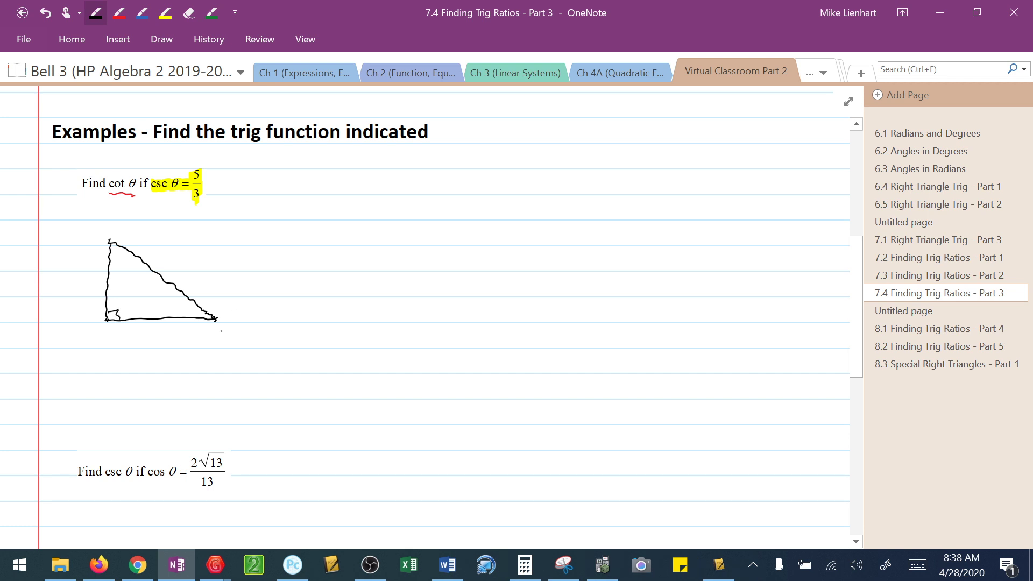
{"action": "left_click_drag", "start_coordinate": [224, 326], "coordinate": [231, 334]}
{"action": "left_click_drag", "start_coordinate": [220, 332], "coordinate": [232, 329]}
{"action": "left_click_drag", "start_coordinate": [103, 223], "coordinate": [105, 235]}
{"action": "left_click_drag", "start_coordinate": [99, 329], "coordinate": [105, 335]}
Mark θ at A, label the hypotenuse 5 and side BC 3.
{"action": "left_click_drag", "start_coordinate": [189, 307], "coordinate": [194, 309]}
{"action": "left_click_drag", "start_coordinate": [166, 259], "coordinate": [163, 264]}
{"action": "left_click_drag", "start_coordinate": [165, 256], "coordinate": [177, 255]}
{"action": "left_click_drag", "start_coordinate": [90, 275], "coordinate": [90, 285]}
{"action": "left_click", "coordinate": [142, 12]}
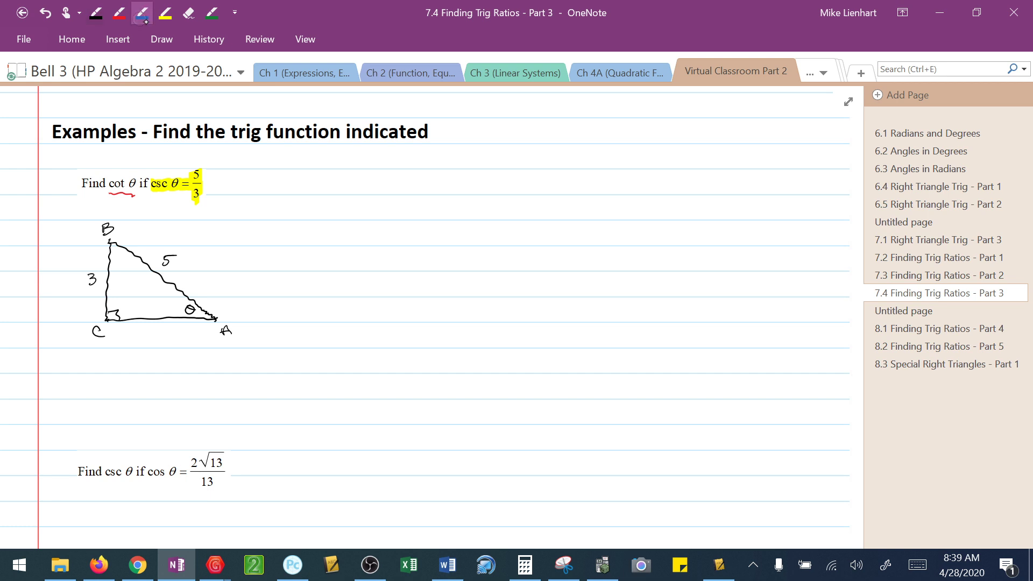
{"action": "left_click", "coordinate": [119, 12]}
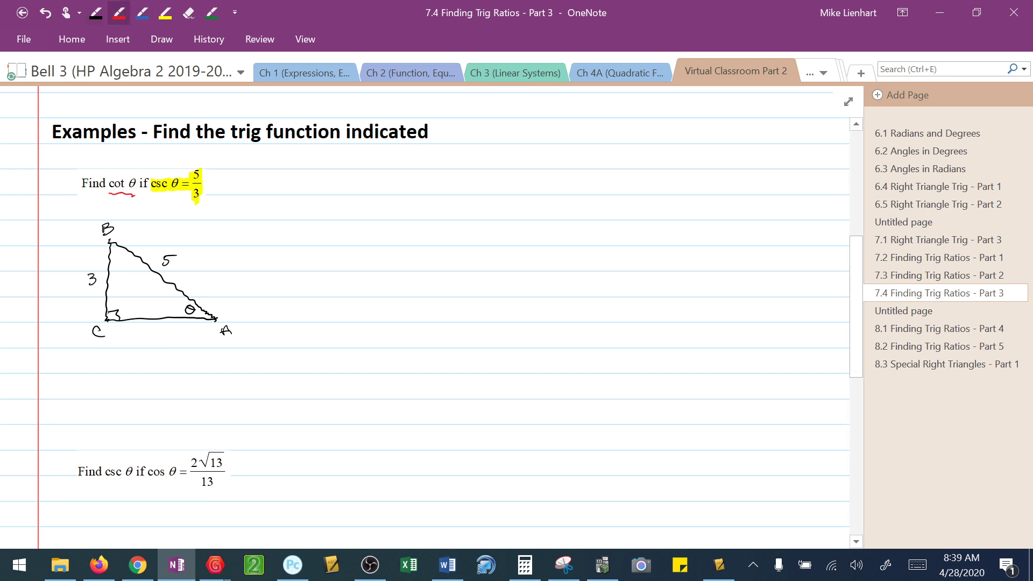
In red, label the base b and solve 5² = b² + 3² through 25 = b² + 9, 16 = b² to b = 4.
{"action": "left_click_drag", "start_coordinate": [155, 333], "coordinate": [154, 326]}
{"action": "left_click_drag", "start_coordinate": [290, 204], "coordinate": [362, 207]}
{"action": "left_click_drag", "start_coordinate": [368, 202], "coordinate": [369, 214]}
{"action": "left_click_drag", "start_coordinate": [381, 198], "coordinate": [392, 202]}
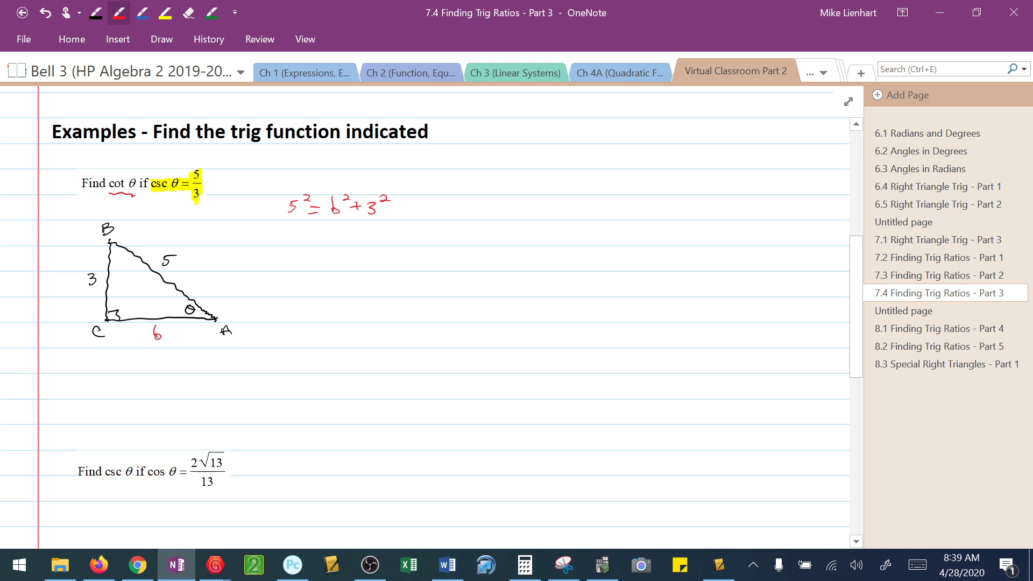
{"action": "mouse_move", "coordinate": [281, 241]}
{"action": "left_mouse_down"}
{"action": "mouse_move", "coordinate": [290, 248]}
{"action": "mouse_move", "coordinate": [303, 237]}
{"action": "left_mouse_up"}
{"action": "left_click_drag", "start_coordinate": [309, 239], "coordinate": [318, 238]}
{"action": "mouse_move", "coordinate": [309, 244]}
{"action": "left_mouse_down"}
{"action": "mouse_move", "coordinate": [348, 235]}
{"action": "mouse_move", "coordinate": [378, 246]}
{"action": "left_mouse_up"}
{"action": "mouse_move", "coordinate": [289, 268]}
{"action": "left_mouse_down"}
{"action": "mouse_move", "coordinate": [289, 279]}
{"action": "mouse_move", "coordinate": [318, 271]}
{"action": "left_mouse_up"}
{"action": "left_click_drag", "start_coordinate": [309, 276], "coordinate": [351, 268]}
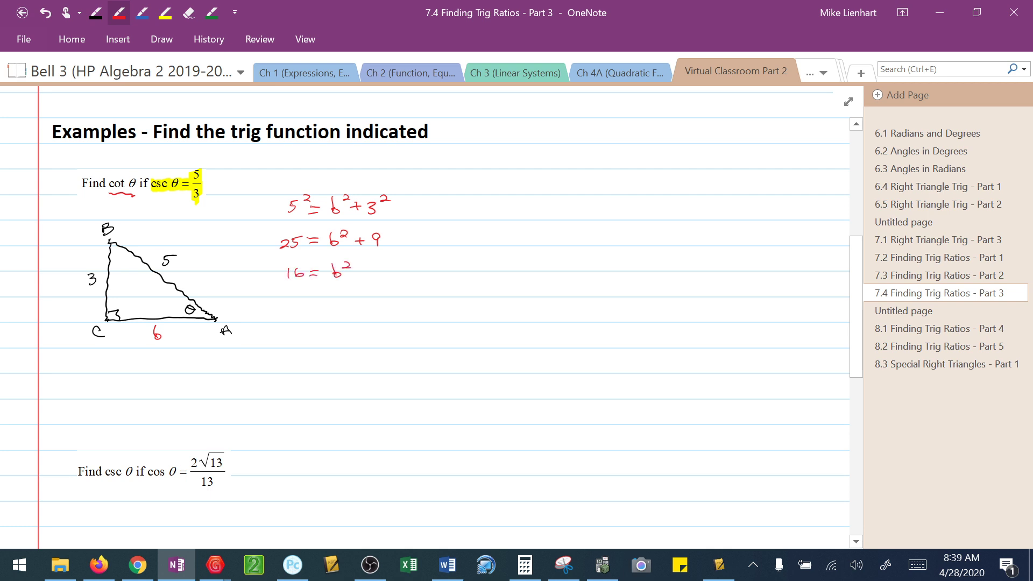
{"action": "left_click_drag", "start_coordinate": [299, 310], "coordinate": [298, 315]}
{"action": "left_click_drag", "start_coordinate": [313, 309], "coordinate": [339, 315]}
Write cot θ = 4/3 in blue beside the working and circle it.
{"action": "left_click", "coordinate": [143, 12]}
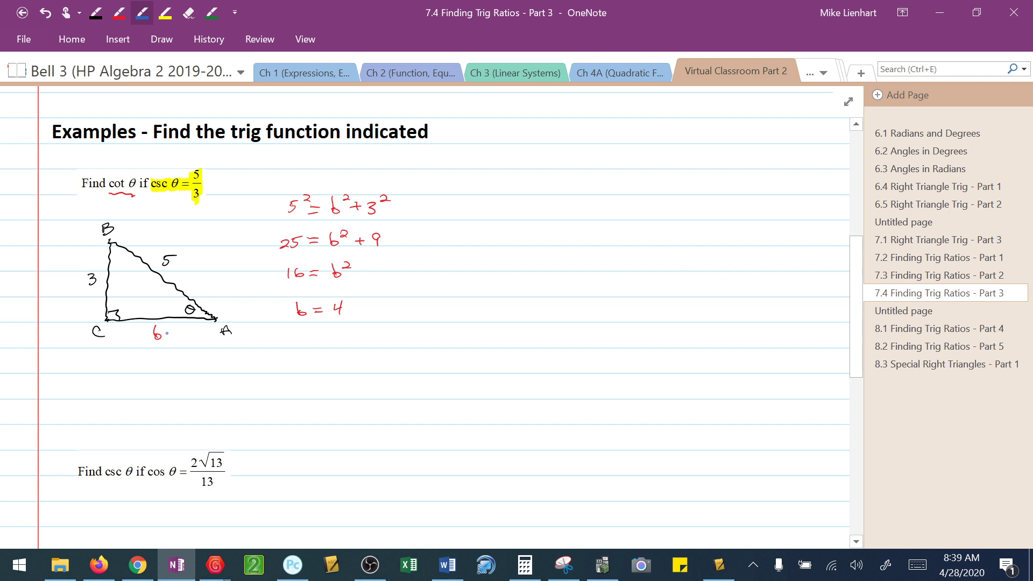
{"action": "left_click_drag", "start_coordinate": [469, 236], "coordinate": [503, 233]}
{"action": "mouse_move", "coordinate": [522, 228]}
{"action": "left_mouse_down"}
{"action": "mouse_move", "coordinate": [515, 237]}
{"action": "mouse_move", "coordinate": [527, 231]}
{"action": "left_mouse_up"}
{"action": "mouse_move", "coordinate": [515, 235]}
{"action": "left_mouse_down"}
{"action": "mouse_move", "coordinate": [551, 238]}
{"action": "mouse_move", "coordinate": [579, 223]}
{"action": "left_mouse_up"}
{"action": "mouse_move", "coordinate": [581, 215]}
{"action": "left_mouse_down"}
{"action": "mouse_move", "coordinate": [589, 231]}
{"action": "mouse_move", "coordinate": [570, 252]}
{"action": "mouse_move", "coordinate": [581, 260]}
{"action": "mouse_move", "coordinate": [561, 207]}
{"action": "left_mouse_up"}
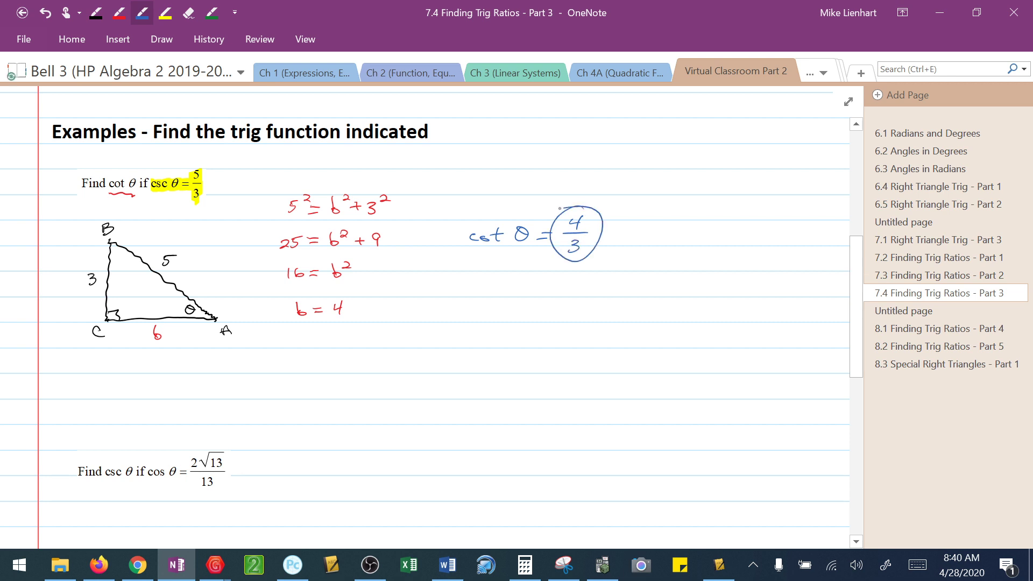
For the second example, sketch a black right triangle with vertices A and B and a right-angle mark.
{"action": "scroll", "coordinate": [560, 209], "scroll_direction": "down", "scroll_amount": 5}
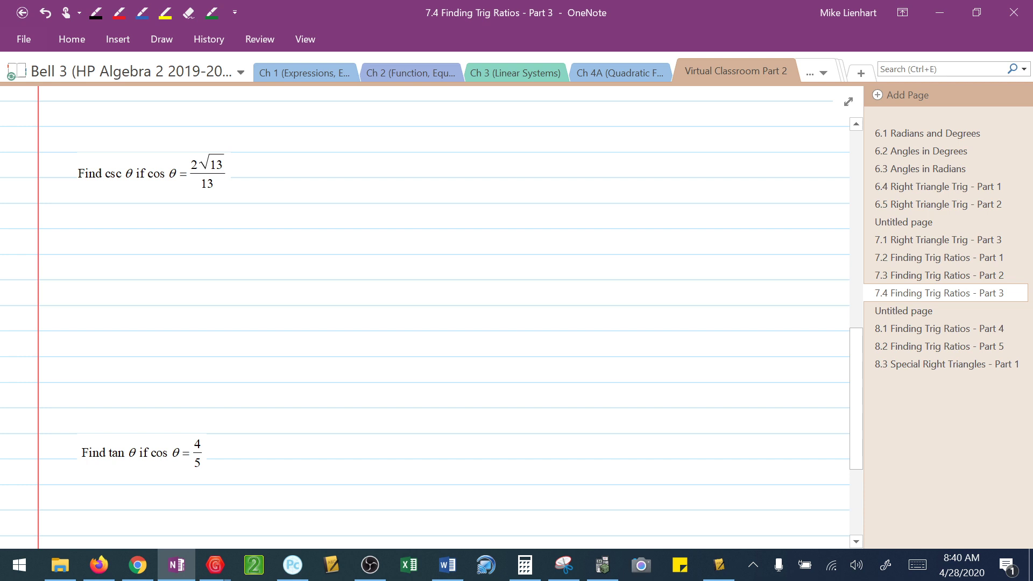
{"action": "left_click", "coordinate": [95, 12]}
{"action": "mouse_move", "coordinate": [101, 230]}
{"action": "left_mouse_down"}
{"action": "mouse_move", "coordinate": [97, 307]}
{"action": "mouse_move", "coordinate": [203, 301]}
{"action": "left_mouse_up"}
{"action": "left_click_drag", "start_coordinate": [100, 232], "coordinate": [225, 310]}
{"action": "left_click_drag", "start_coordinate": [216, 306], "coordinate": [186, 295]}
{"action": "left_click_drag", "start_coordinate": [96, 212], "coordinate": [98, 223]}
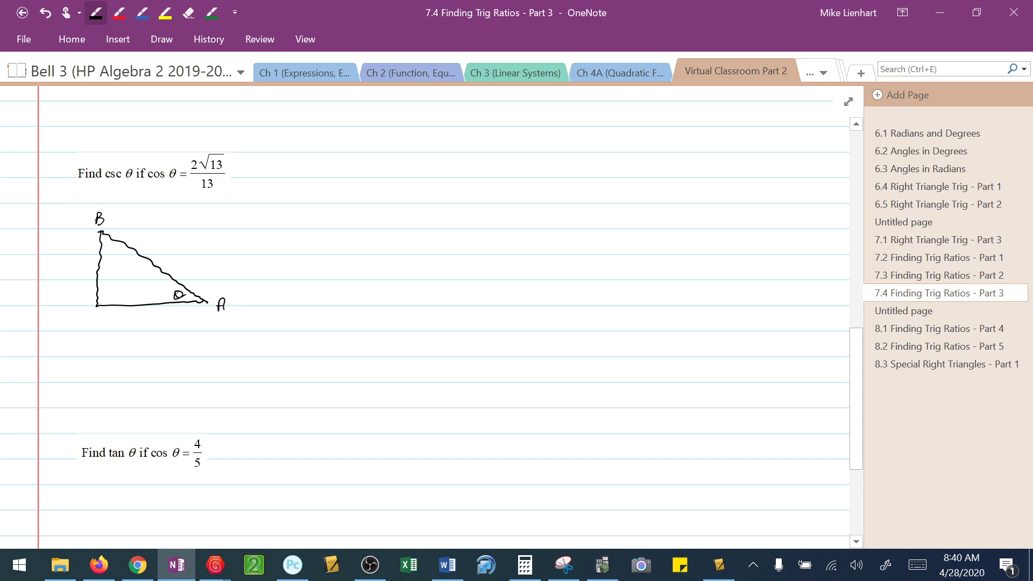
{"action": "left_click_drag", "start_coordinate": [97, 297], "coordinate": [109, 306]}
Label the base 2√13, the hypotenuse 13, and the vertical leg a in red.
{"action": "mouse_move", "coordinate": [129, 319]}
{"action": "left_mouse_down"}
{"action": "mouse_move", "coordinate": [159, 318]}
{"action": "mouse_move", "coordinate": [149, 316]}
{"action": "left_mouse_up"}
{"action": "left_click_drag", "start_coordinate": [164, 247], "coordinate": [164, 256]}
{"action": "left_click", "coordinate": [119, 12]}
{"action": "left_click_drag", "start_coordinate": [73, 269], "coordinate": [85, 272]}
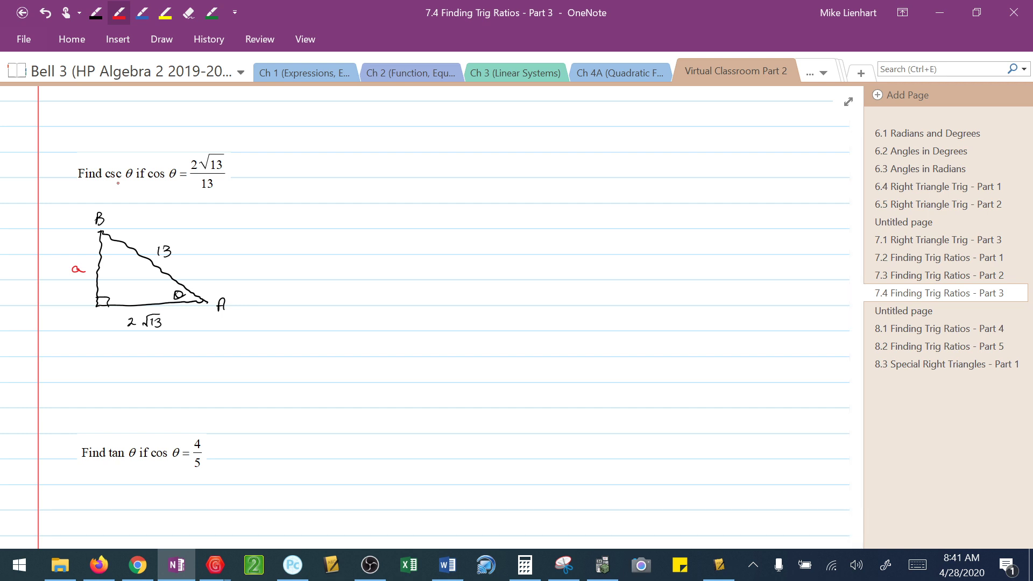
Write 13² = a² + (√52)², rewriting the base 2√13 as √52.
{"action": "left_click_drag", "start_coordinate": [266, 195], "coordinate": [266, 205]}
{"action": "mouse_move", "coordinate": [270, 197]}
{"action": "left_mouse_down"}
{"action": "mouse_move", "coordinate": [272, 205]}
{"action": "mouse_move", "coordinate": [299, 199]}
{"action": "left_mouse_up"}
{"action": "left_click_drag", "start_coordinate": [290, 204], "coordinate": [327, 204]}
{"action": "left_click_drag", "start_coordinate": [327, 189], "coordinate": [349, 200]}
{"action": "left_click_drag", "start_coordinate": [344, 196], "coordinate": [344, 205]}
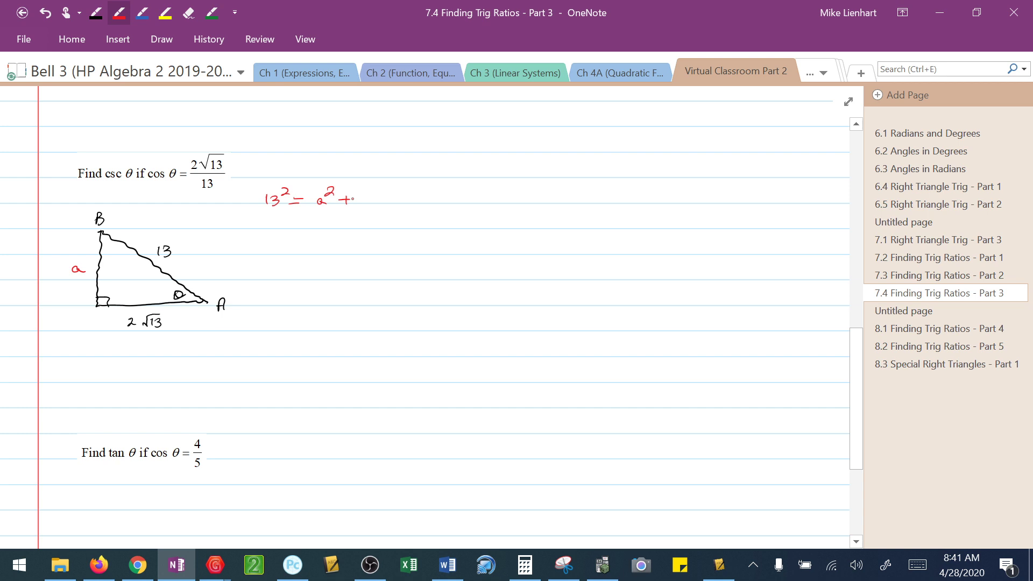
{"action": "mouse_move", "coordinate": [155, 339]}
{"action": "left_mouse_down"}
{"action": "mouse_move", "coordinate": [132, 348]}
{"action": "mouse_move", "coordinate": [141, 353]}
{"action": "left_mouse_up"}
{"action": "left_click_drag", "start_coordinate": [143, 344], "coordinate": [158, 353]}
{"action": "mouse_move", "coordinate": [383, 189]}
{"action": "left_mouse_down"}
{"action": "mouse_move", "coordinate": [368, 202]}
{"action": "mouse_move", "coordinate": [404, 187]}
{"action": "left_mouse_up"}
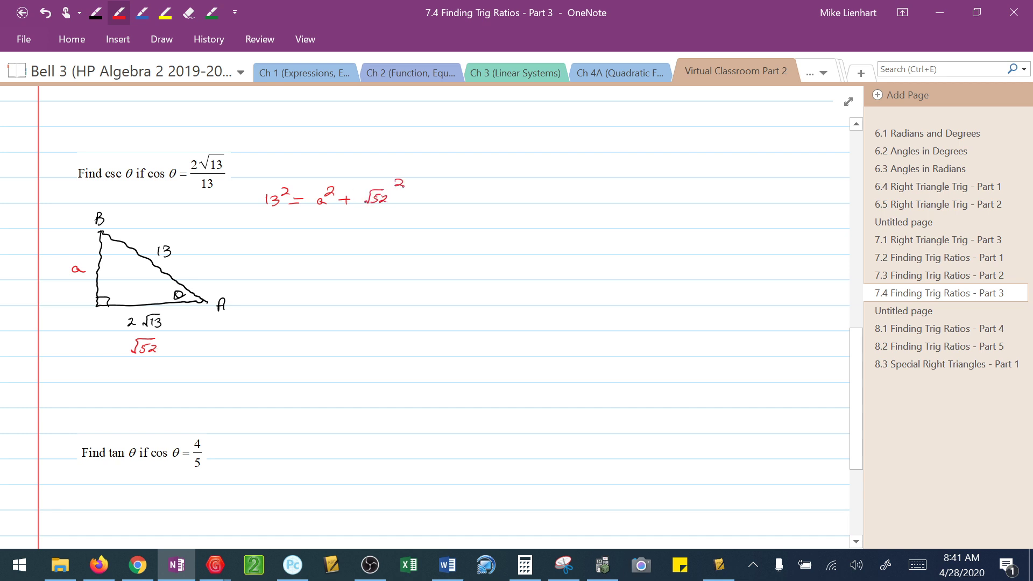
Simplify to 169 = a² + 52 and then a² = 117.
{"action": "left_click_drag", "start_coordinate": [263, 231], "coordinate": [262, 242]}
{"action": "mouse_move", "coordinate": [274, 230]}
{"action": "left_mouse_down"}
{"action": "mouse_move", "coordinate": [271, 240]}
{"action": "mouse_move", "coordinate": [283, 242]}
{"action": "mouse_move", "coordinate": [305, 234]}
{"action": "left_mouse_up"}
{"action": "mouse_move", "coordinate": [294, 240]}
{"action": "left_mouse_down"}
{"action": "mouse_move", "coordinate": [363, 238]}
{"action": "mouse_move", "coordinate": [371, 228]}
{"action": "mouse_move", "coordinate": [386, 236]}
{"action": "left_mouse_up"}
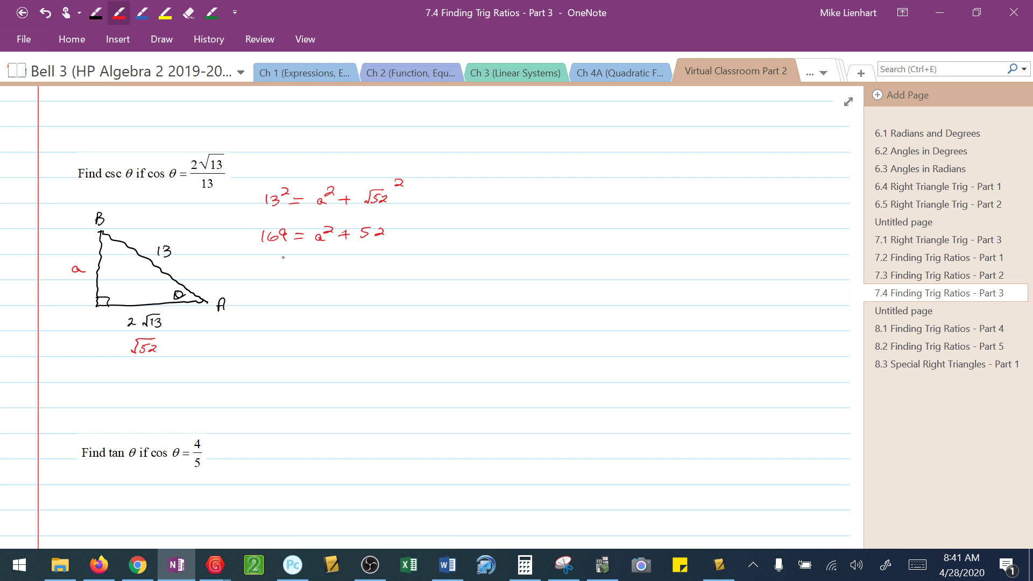
{"action": "left_click_drag", "start_coordinate": [280, 273], "coordinate": [283, 278]}
{"action": "left_click_drag", "start_coordinate": [285, 265], "coordinate": [299, 269]}
{"action": "left_click_drag", "start_coordinate": [302, 271], "coordinate": [310, 275]}
{"action": "left_click_drag", "start_coordinate": [320, 268], "coordinate": [325, 279]}
{"action": "mouse_move", "coordinate": [334, 270]}
{"action": "left_mouse_down"}
{"action": "mouse_move", "coordinate": [344, 268]}
{"action": "mouse_move", "coordinate": [339, 279]}
{"action": "left_mouse_up"}
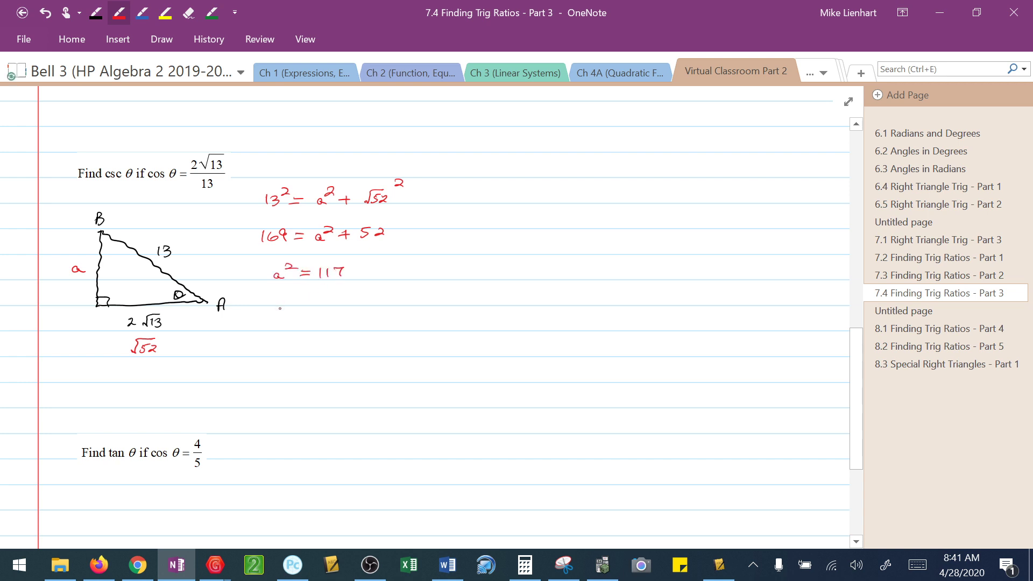
Write a = √117, note the factors 9 and 13, and simplify to 3√13.
{"action": "mouse_move", "coordinate": [280, 308]}
{"action": "left_mouse_down"}
{"action": "mouse_move", "coordinate": [353, 297]}
{"action": "mouse_move", "coordinate": [338, 314]}
{"action": "left_mouse_up"}
{"action": "left_click_drag", "start_coordinate": [343, 306], "coordinate": [353, 304]}
{"action": "left_click_drag", "start_coordinate": [353, 305], "coordinate": [348, 316]}
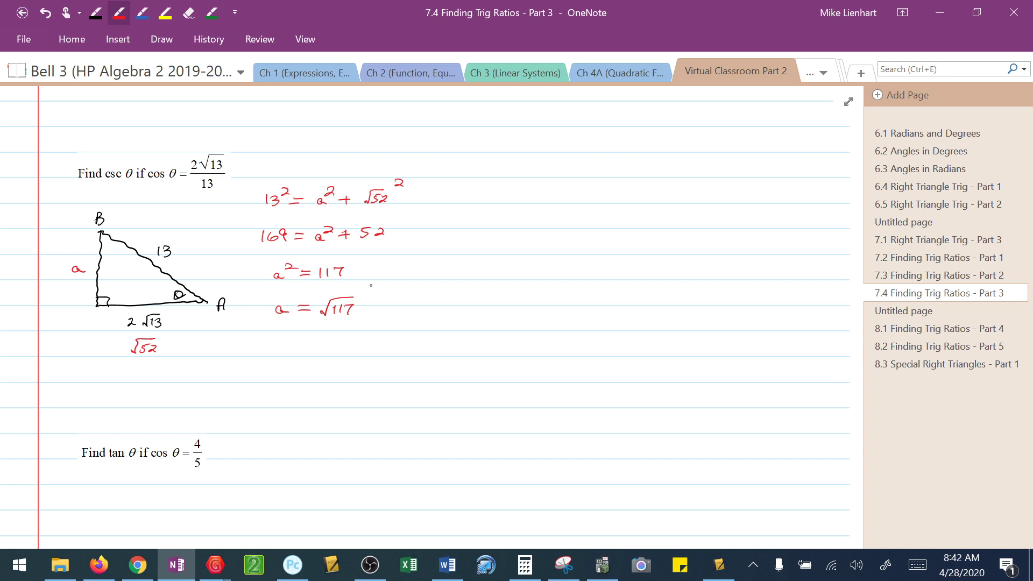
{"action": "left_click_drag", "start_coordinate": [364, 304], "coordinate": [376, 304]}
{"action": "mouse_move", "coordinate": [365, 308]}
{"action": "left_mouse_down"}
{"action": "mouse_move", "coordinate": [376, 307]}
{"action": "mouse_move", "coordinate": [328, 339]}
{"action": "mouse_move", "coordinate": [350, 342]}
{"action": "left_mouse_up"}
{"action": "left_click_drag", "start_coordinate": [354, 335], "coordinate": [356, 342]}
{"action": "mouse_move", "coordinate": [394, 300]}
{"action": "left_mouse_down"}
{"action": "mouse_move", "coordinate": [395, 312]}
{"action": "mouse_move", "coordinate": [435, 297]}
{"action": "mouse_move", "coordinate": [422, 312]}
{"action": "left_mouse_up"}
{"action": "left_click_drag", "start_coordinate": [427, 303], "coordinate": [428, 313]}
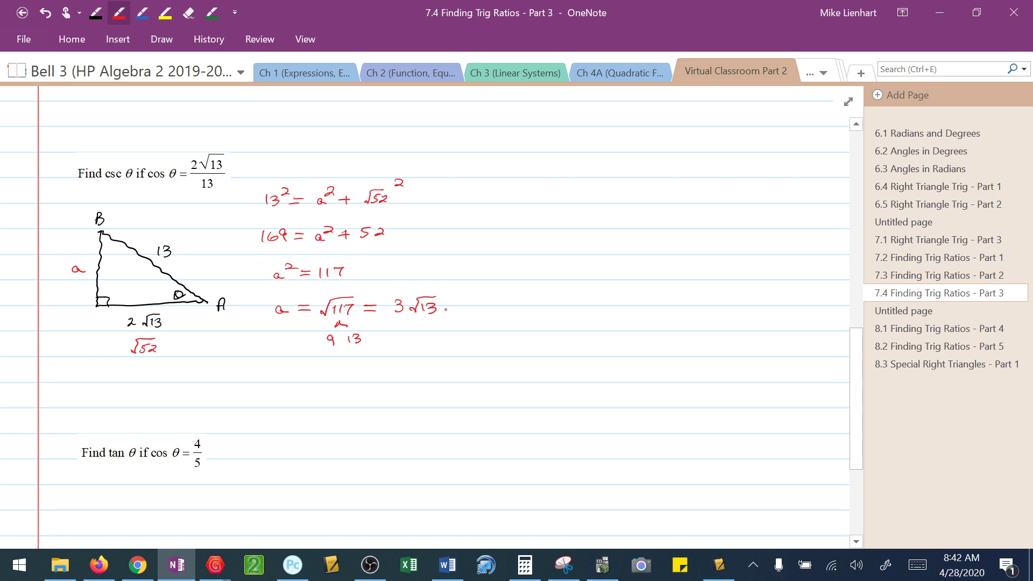
In blue, write csc θ = 13/(3√13) = 13√13/39 = √13/3 and circle √13/3.
{"action": "left_click", "coordinate": [142, 11]}
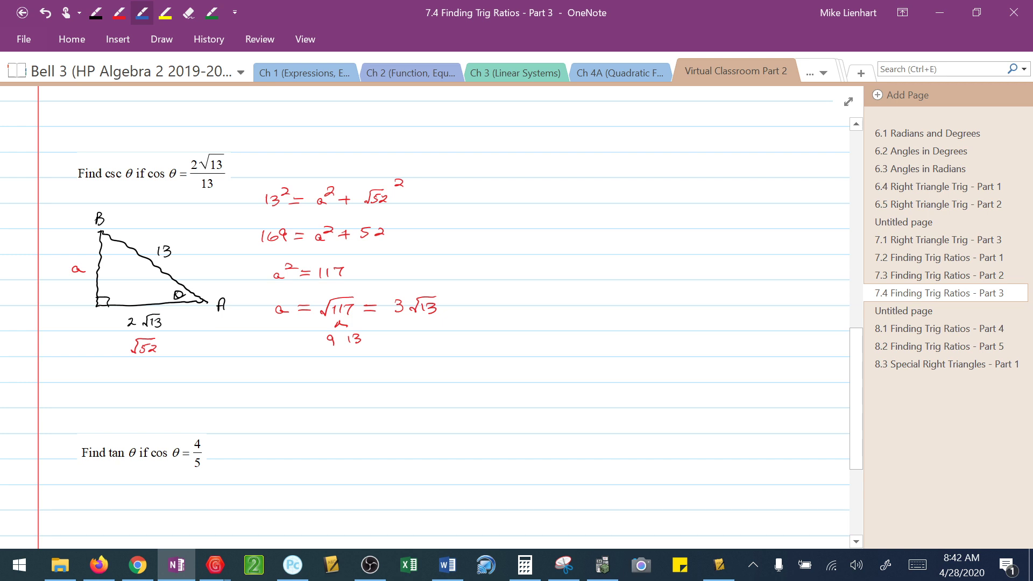
{"action": "mouse_move", "coordinate": [495, 225]}
{"action": "left_mouse_down"}
{"action": "mouse_move", "coordinate": [522, 233]}
{"action": "mouse_move", "coordinate": [564, 222]}
{"action": "left_mouse_up"}
{"action": "mouse_move", "coordinate": [593, 207]}
{"action": "left_mouse_down"}
{"action": "mouse_move", "coordinate": [596, 221]}
{"action": "mouse_move", "coordinate": [615, 220]}
{"action": "mouse_move", "coordinate": [579, 240]}
{"action": "mouse_move", "coordinate": [660, 213]}
{"action": "left_mouse_up"}
{"action": "mouse_move", "coordinate": [664, 202]}
{"action": "left_mouse_down"}
{"action": "mouse_move", "coordinate": [666, 213]}
{"action": "mouse_move", "coordinate": [705, 198]}
{"action": "mouse_move", "coordinate": [684, 200]}
{"action": "mouse_move", "coordinate": [694, 213]}
{"action": "left_mouse_up"}
{"action": "mouse_move", "coordinate": [697, 202]}
{"action": "left_mouse_down"}
{"action": "mouse_move", "coordinate": [697, 214]}
{"action": "mouse_move", "coordinate": [723, 218]}
{"action": "left_mouse_up"}
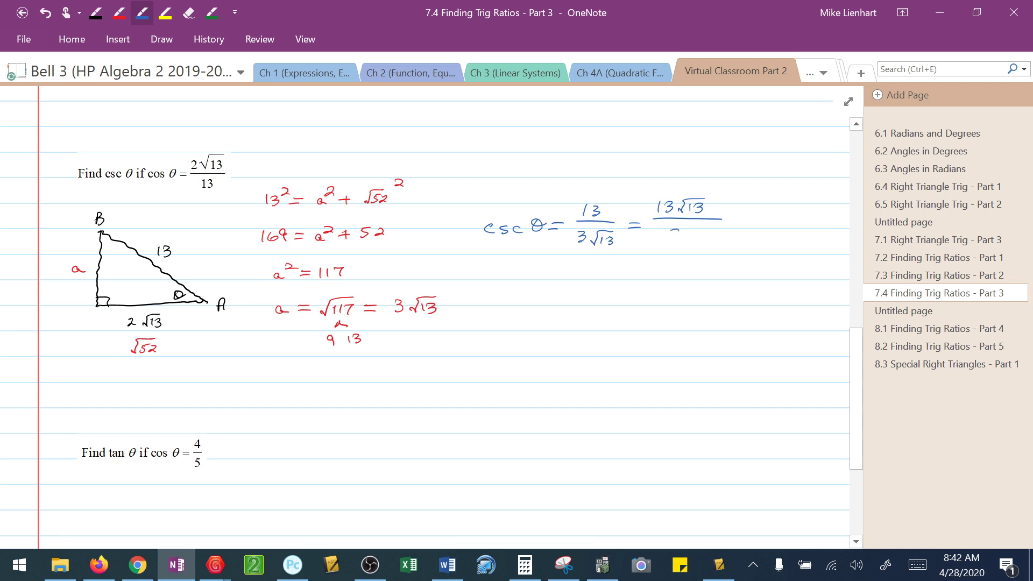
{"action": "mouse_move", "coordinate": [674, 230]}
{"action": "left_mouse_down"}
{"action": "mouse_move", "coordinate": [670, 240]}
{"action": "mouse_move", "coordinate": [691, 231]}
{"action": "mouse_move", "coordinate": [689, 240]}
{"action": "left_mouse_up"}
{"action": "mouse_move", "coordinate": [768, 210]}
{"action": "left_mouse_down"}
{"action": "mouse_move", "coordinate": [788, 200]}
{"action": "mouse_move", "coordinate": [782, 215]}
{"action": "mouse_move", "coordinate": [792, 219]}
{"action": "mouse_move", "coordinate": [773, 240]}
{"action": "left_mouse_up"}
{"action": "mouse_move", "coordinate": [790, 191]}
{"action": "left_mouse_down"}
{"action": "mouse_move", "coordinate": [787, 252]}
{"action": "mouse_move", "coordinate": [794, 198]}
{"action": "left_mouse_up"}
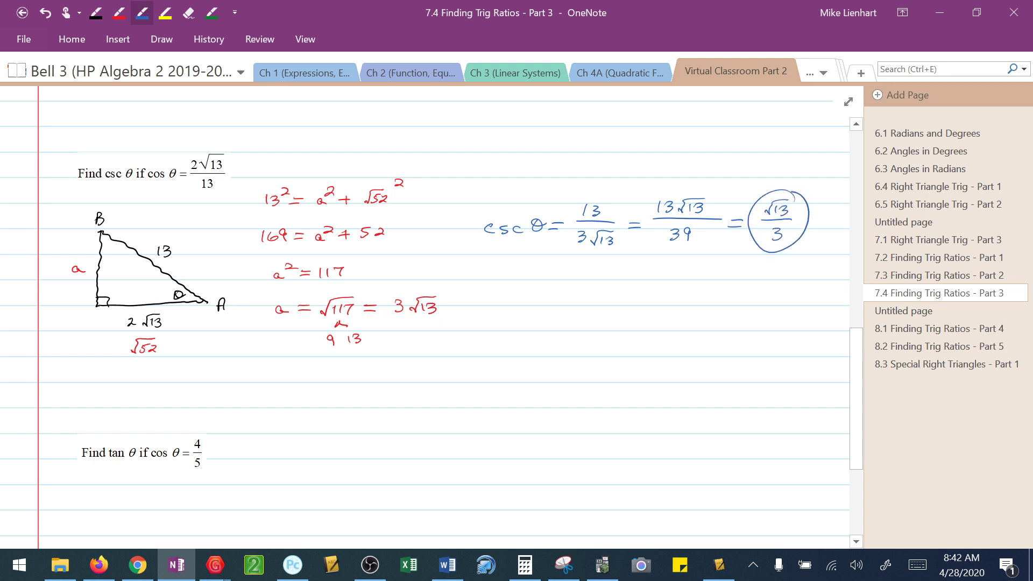
{"action": "scroll", "coordinate": [430, 317], "scroll_direction": "down", "scroll_amount": 5}
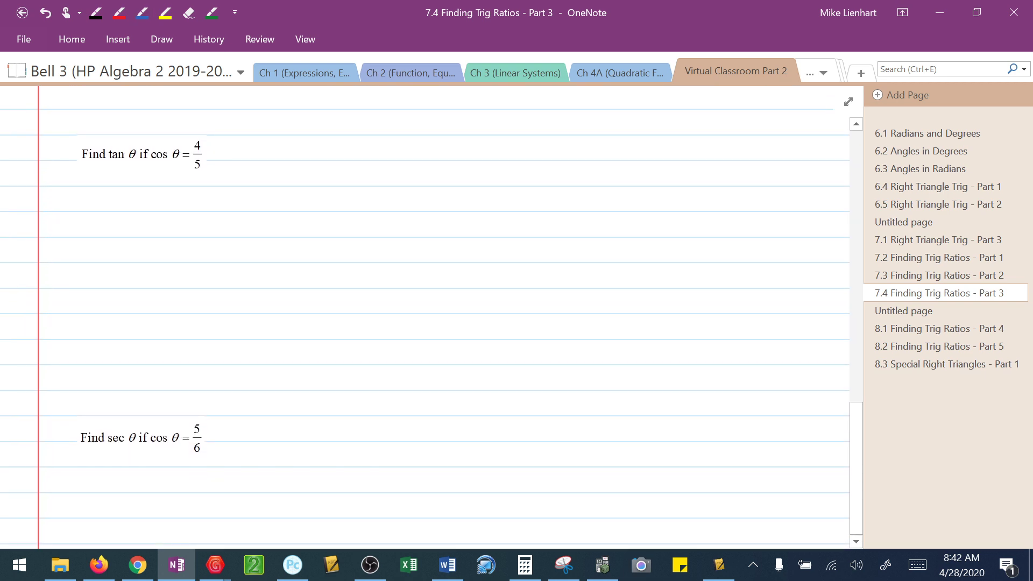
Sketch the black triangle ABC with right angle at C, θ at A, base 4 and hypotenuse 5.
{"action": "left_click", "coordinate": [96, 12]}
{"action": "mouse_move", "coordinate": [94, 207]}
{"action": "left_mouse_down"}
{"action": "mouse_move", "coordinate": [95, 290]}
{"action": "mouse_move", "coordinate": [199, 286]}
{"action": "left_mouse_up"}
{"action": "left_click_drag", "start_coordinate": [95, 210], "coordinate": [189, 280]}
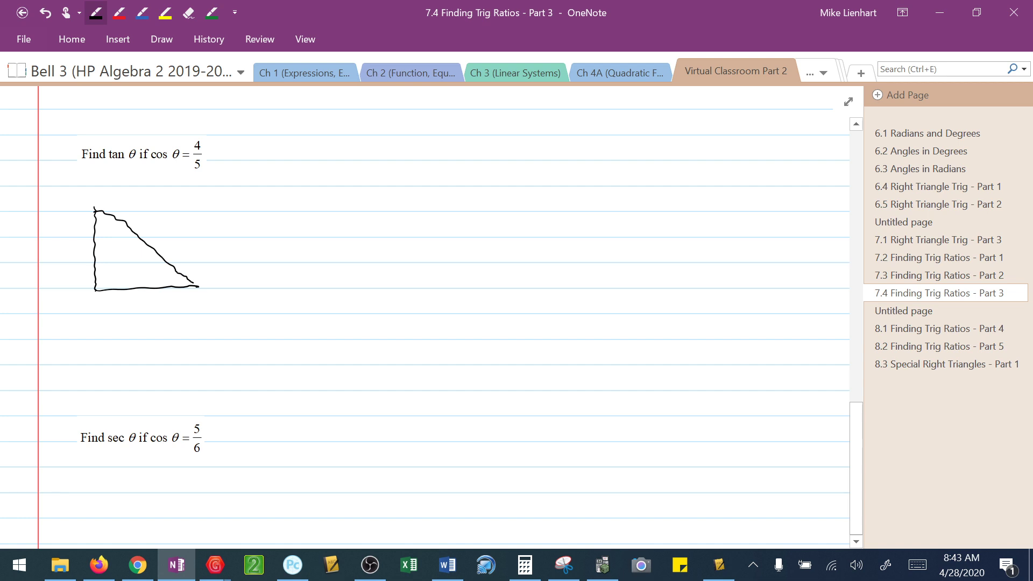
{"action": "left_click_drag", "start_coordinate": [96, 280], "coordinate": [107, 285]}
{"action": "left_click_drag", "start_coordinate": [205, 294], "coordinate": [203, 303]}
{"action": "left_click_drag", "start_coordinate": [90, 189], "coordinate": [90, 203]}
{"action": "left_click_drag", "start_coordinate": [95, 301], "coordinate": [95, 309]}
{"action": "left_click_drag", "start_coordinate": [176, 273], "coordinate": [149, 306]}
{"action": "mouse_move", "coordinate": [157, 230]}
{"action": "left_mouse_down"}
{"action": "mouse_move", "coordinate": [155, 241]}
{"action": "mouse_move", "coordinate": [168, 229]}
{"action": "left_mouse_up"}
{"action": "left_click", "coordinate": [119, 12]}
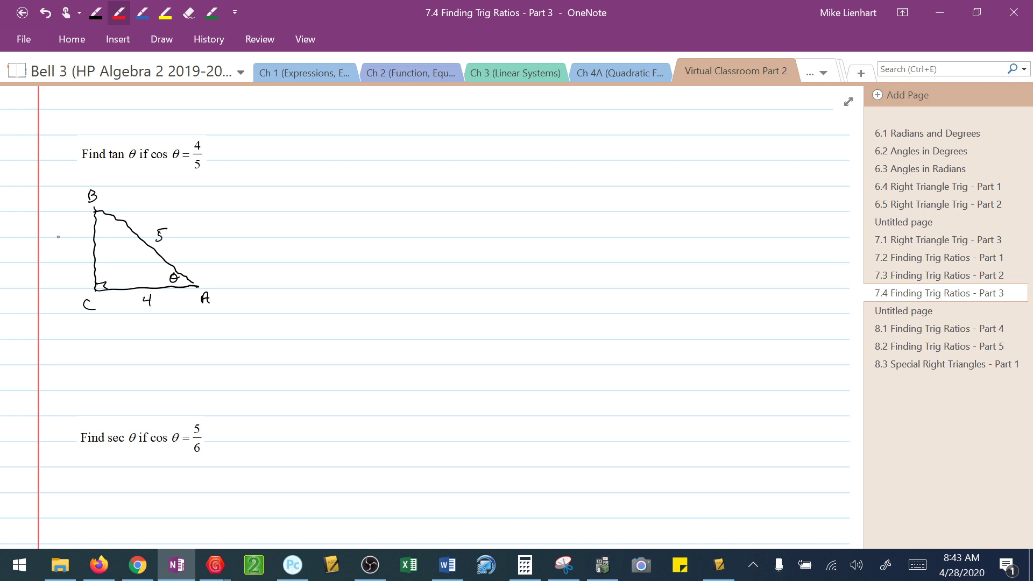
In red, label side BC as a and write 5² = a² + 4².
{"action": "left_click_drag", "start_coordinate": [78, 248], "coordinate": [85, 253]}
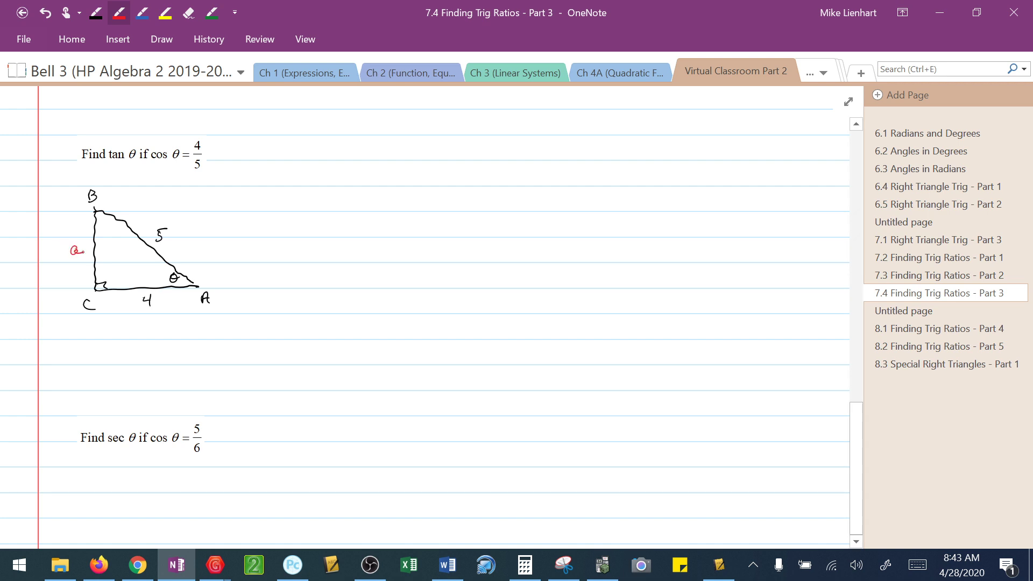
{"action": "mouse_move", "coordinate": [255, 185]}
{"action": "left_mouse_down"}
{"action": "mouse_move", "coordinate": [254, 194]}
{"action": "mouse_move", "coordinate": [263, 181]}
{"action": "left_mouse_up"}
{"action": "left_click_drag", "start_coordinate": [271, 177], "coordinate": [279, 182]}
{"action": "left_click_drag", "start_coordinate": [279, 187], "coordinate": [338, 194]}
{"action": "left_click", "coordinate": [309, 192]}
{"action": "left_click_drag", "start_coordinate": [332, 190], "coordinate": [362, 188]}
{"action": "mouse_move", "coordinate": [359, 183]}
{"action": "left_mouse_down"}
{"action": "mouse_move", "coordinate": [361, 195]}
{"action": "mouse_move", "coordinate": [376, 180]}
{"action": "left_mouse_up"}
Solve through 25 = a² + 16 and 9 = a² to a = 3.
{"action": "mouse_move", "coordinate": [245, 228]}
{"action": "left_mouse_down"}
{"action": "mouse_move", "coordinate": [255, 236]}
{"action": "mouse_move", "coordinate": [269, 225]}
{"action": "left_mouse_up"}
{"action": "left_click_drag", "start_coordinate": [280, 228], "coordinate": [344, 231]}
{"action": "left_click_drag", "start_coordinate": [337, 227], "coordinate": [352, 231]}
{"action": "left_click_drag", "start_coordinate": [360, 223], "coordinate": [363, 227]}
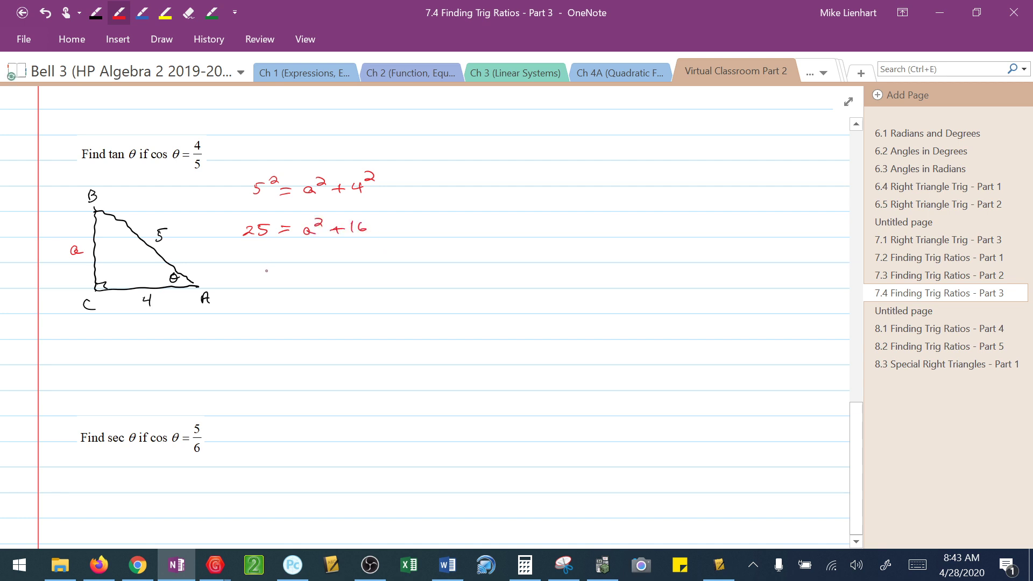
{"action": "left_click_drag", "start_coordinate": [269, 264], "coordinate": [269, 274]}
{"action": "left_click_drag", "start_coordinate": [282, 267], "coordinate": [323, 263]}
{"action": "left_click_drag", "start_coordinate": [282, 309], "coordinate": [303, 306]}
{"action": "mouse_move", "coordinate": [289, 313]}
{"action": "left_mouse_down"}
{"action": "mouse_move", "coordinate": [326, 310]}
{"action": "mouse_move", "coordinate": [318, 316]}
{"action": "left_mouse_up"}
Write tan θ = 3/4 in blue beside the working and circle it.
{"action": "left_click", "coordinate": [142, 12]}
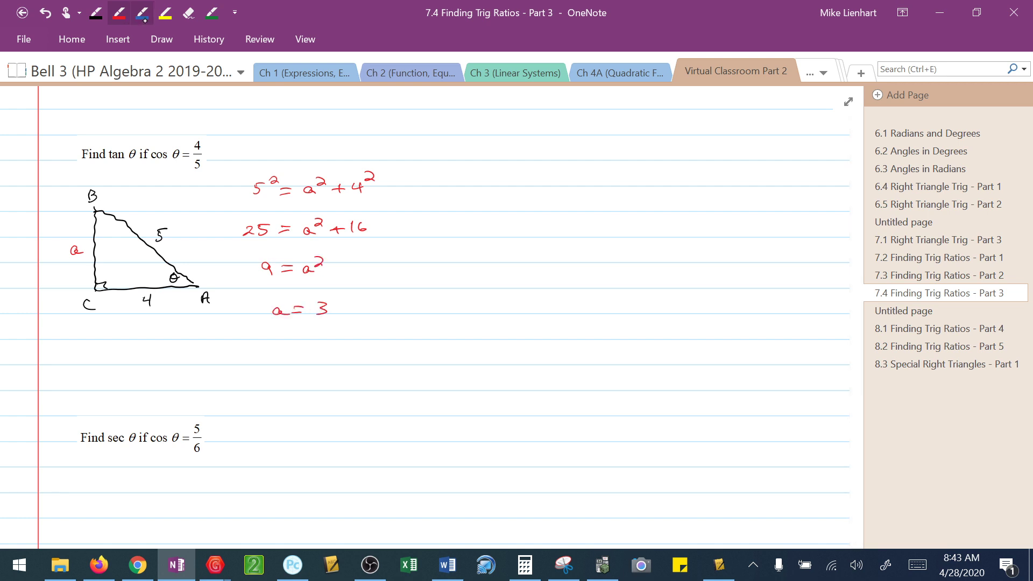
{"action": "mouse_move", "coordinate": [468, 208]}
{"action": "left_mouse_down"}
{"action": "mouse_move", "coordinate": [467, 227]}
{"action": "mouse_move", "coordinate": [480, 218]}
{"action": "left_mouse_up"}
{"action": "mouse_move", "coordinate": [483, 221]}
{"action": "left_mouse_down"}
{"action": "mouse_move", "coordinate": [493, 226]}
{"action": "mouse_move", "coordinate": [508, 208]}
{"action": "left_mouse_up"}
{"action": "left_click_drag", "start_coordinate": [500, 216], "coordinate": [536, 215]}
{"action": "left_click_drag", "start_coordinate": [521, 221], "coordinate": [535, 220]}
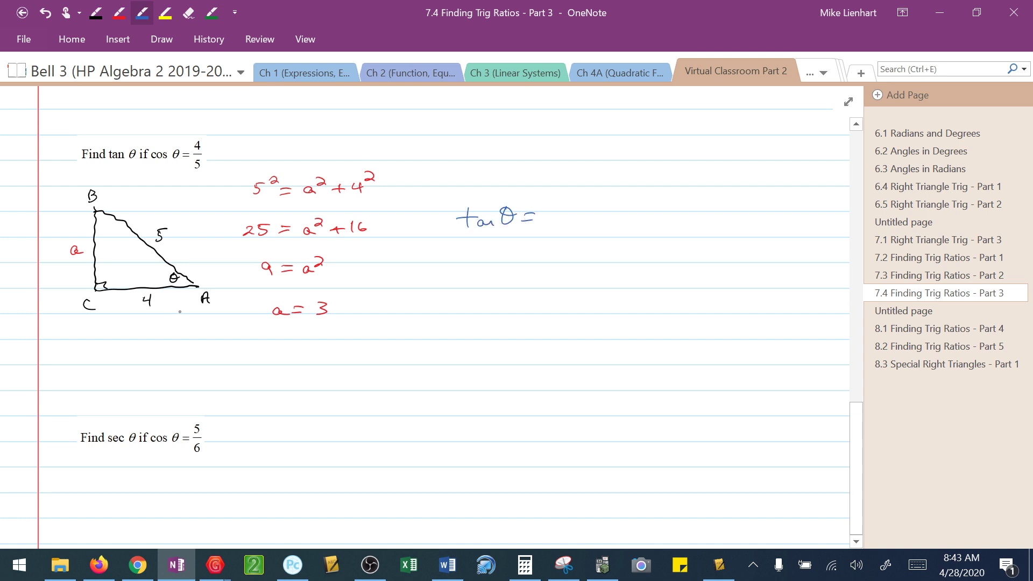
{"action": "left_click_drag", "start_coordinate": [558, 202], "coordinate": [554, 224]}
{"action": "left_click_drag", "start_coordinate": [566, 218], "coordinate": [572, 234]}
{"action": "mouse_move", "coordinate": [578, 193]}
{"action": "left_mouse_down"}
{"action": "mouse_move", "coordinate": [550, 200]}
{"action": "mouse_move", "coordinate": [589, 198]}
{"action": "left_mouse_up"}
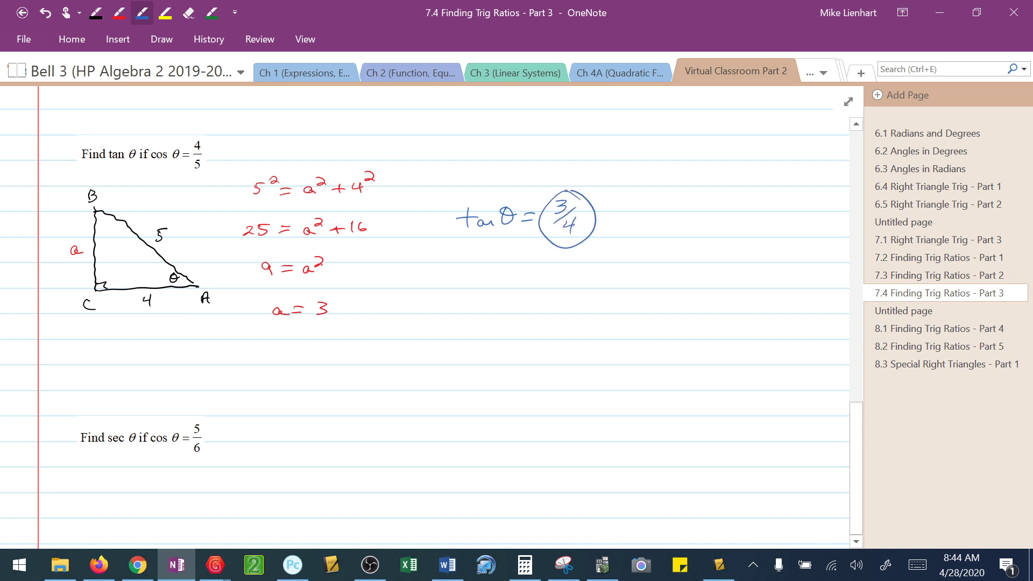
Sketch black triangle ABC for the sec θ problem with θ at A, base 5, hypotenuse 6.
{"action": "scroll", "coordinate": [431, 312], "scroll_direction": "down", "scroll_amount": 5}
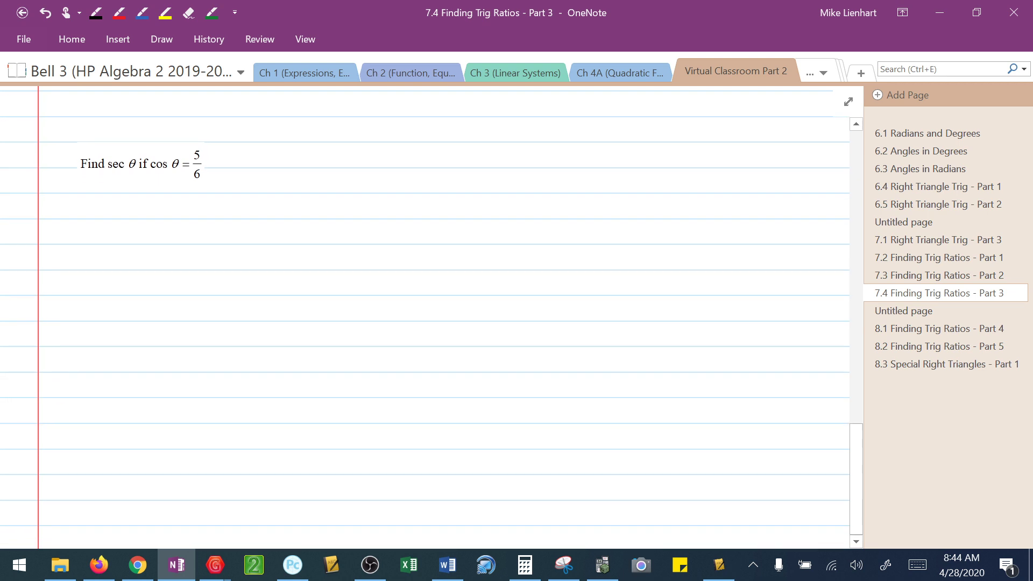
{"action": "left_click", "coordinate": [95, 12]}
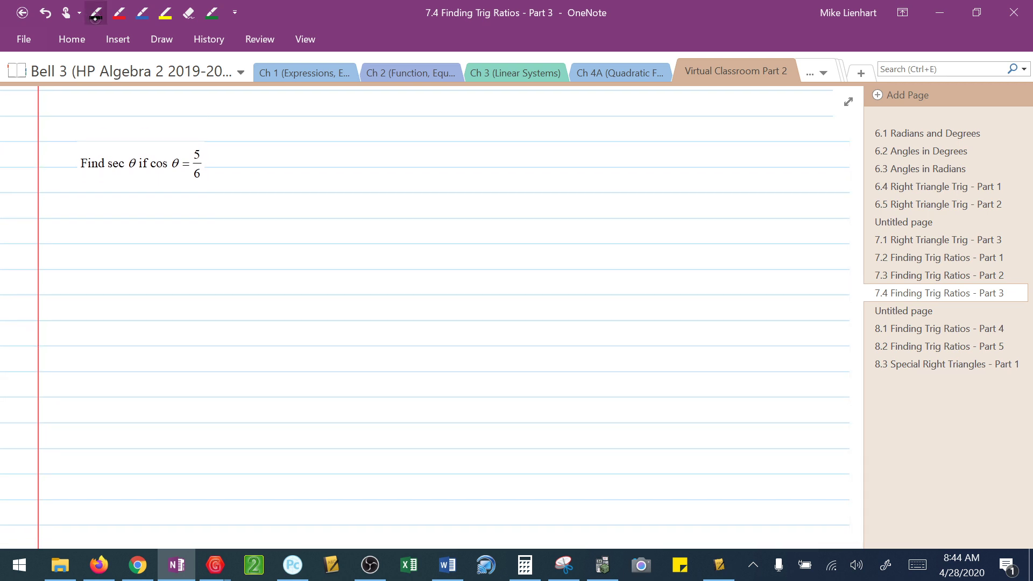
{"action": "mouse_move", "coordinate": [98, 214]}
{"action": "left_mouse_down"}
{"action": "mouse_move", "coordinate": [99, 294]}
{"action": "mouse_move", "coordinate": [201, 290]}
{"action": "left_mouse_up"}
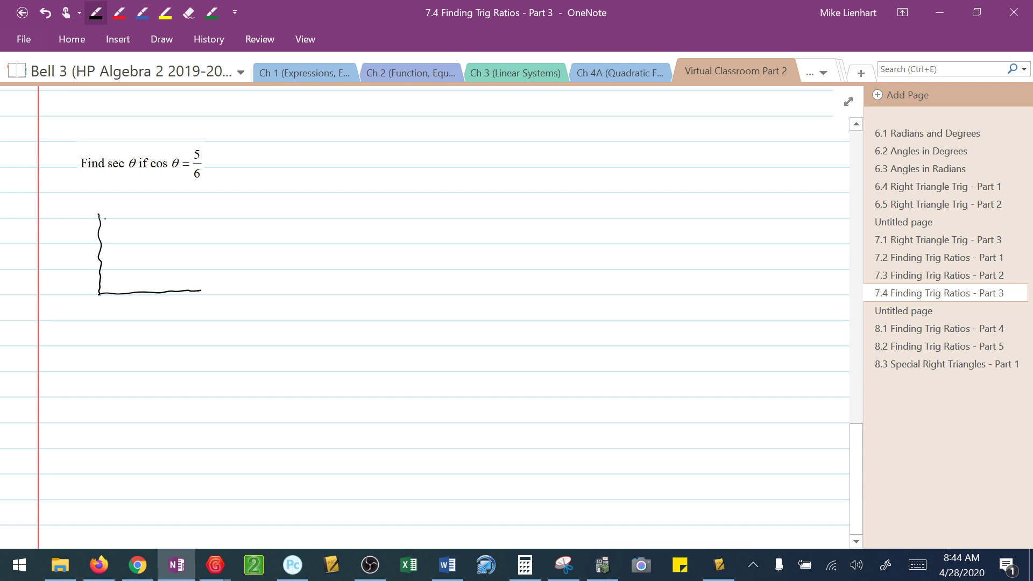
{"action": "mouse_move", "coordinate": [99, 216]}
{"action": "left_mouse_down"}
{"action": "mouse_move", "coordinate": [213, 301]}
{"action": "mouse_move", "coordinate": [219, 292]}
{"action": "left_mouse_up"}
{"action": "left_click_drag", "start_coordinate": [94, 202], "coordinate": [98, 209]}
{"action": "left_click_drag", "start_coordinate": [93, 302], "coordinate": [110, 293]}
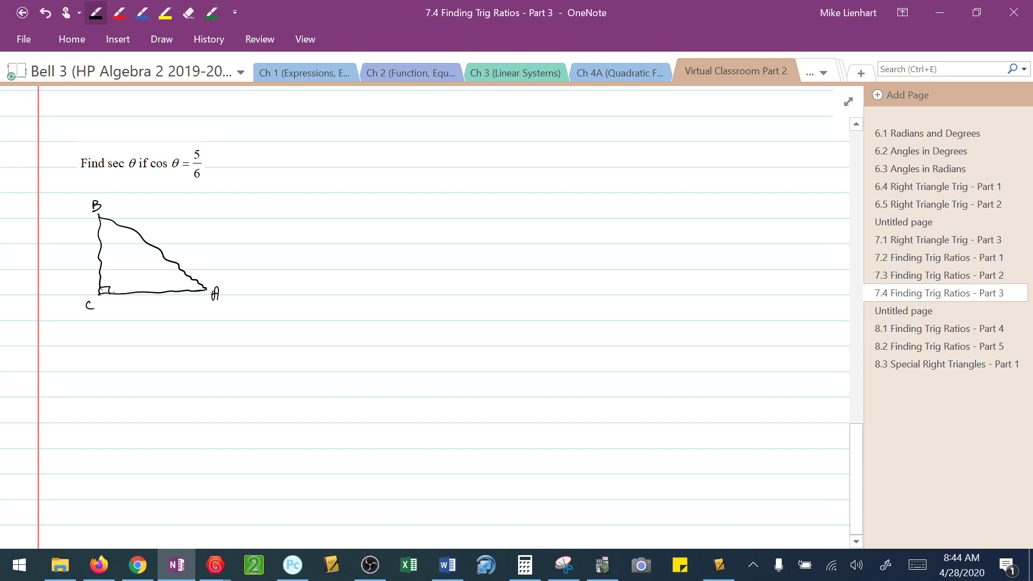
{"action": "left_click_drag", "start_coordinate": [182, 278], "coordinate": [189, 281]}
{"action": "left_click_drag", "start_coordinate": [149, 303], "coordinate": [148, 311]}
{"action": "left_click_drag", "start_coordinate": [150, 302], "coordinate": [157, 302]}
{"action": "left_click_drag", "start_coordinate": [164, 230], "coordinate": [161, 236]}
Write sec θ = 6/5 in blue and circle the answer.
{"action": "left_click", "coordinate": [142, 13]}
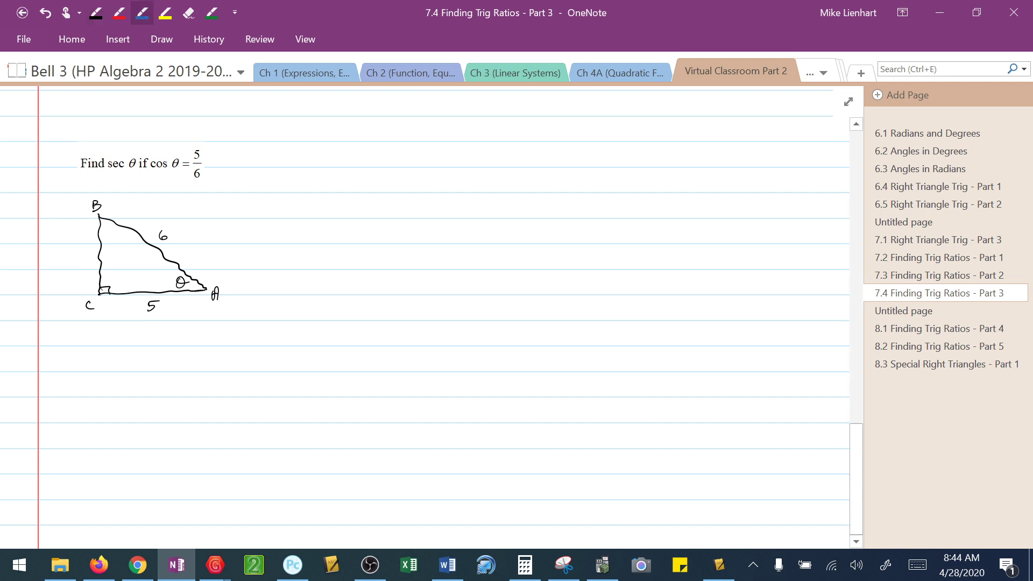
{"action": "mouse_move", "coordinate": [295, 220]}
{"action": "left_mouse_down"}
{"action": "mouse_move", "coordinate": [286, 229]}
{"action": "mouse_move", "coordinate": [370, 214]}
{"action": "left_mouse_up"}
{"action": "left_click_drag", "start_coordinate": [353, 222], "coordinate": [395, 210]}
{"action": "left_click_drag", "start_coordinate": [381, 217], "coordinate": [412, 215]}
{"action": "mouse_move", "coordinate": [390, 221]}
{"action": "left_mouse_down"}
{"action": "mouse_move", "coordinate": [389, 233]}
{"action": "mouse_move", "coordinate": [406, 221]}
{"action": "left_mouse_up"}
{"action": "mouse_move", "coordinate": [409, 189]}
{"action": "left_mouse_down"}
{"action": "mouse_move", "coordinate": [401, 194]}
{"action": "mouse_move", "coordinate": [417, 194]}
{"action": "left_mouse_up"}
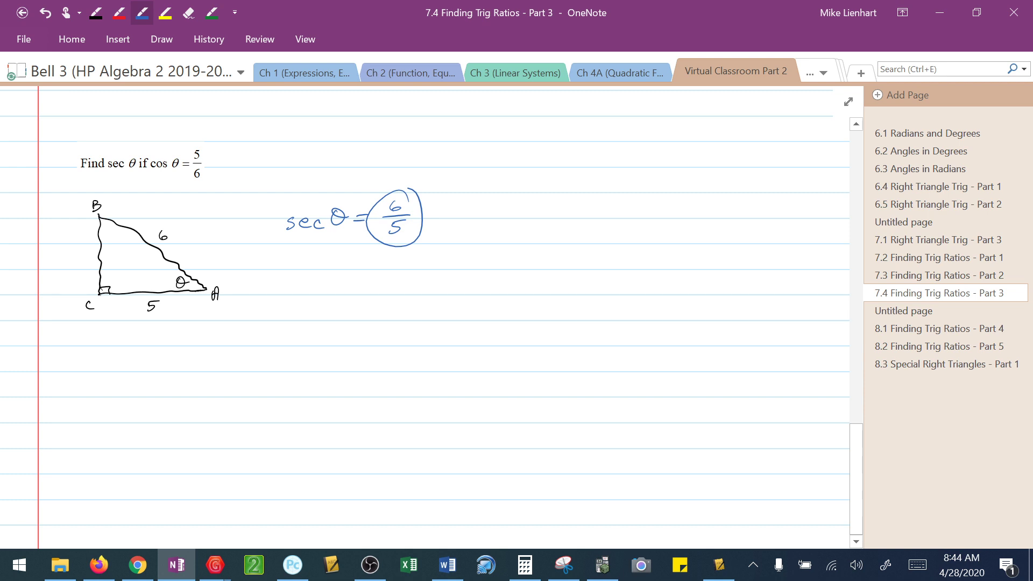
{"action": "left_click", "coordinate": [364, 262]}
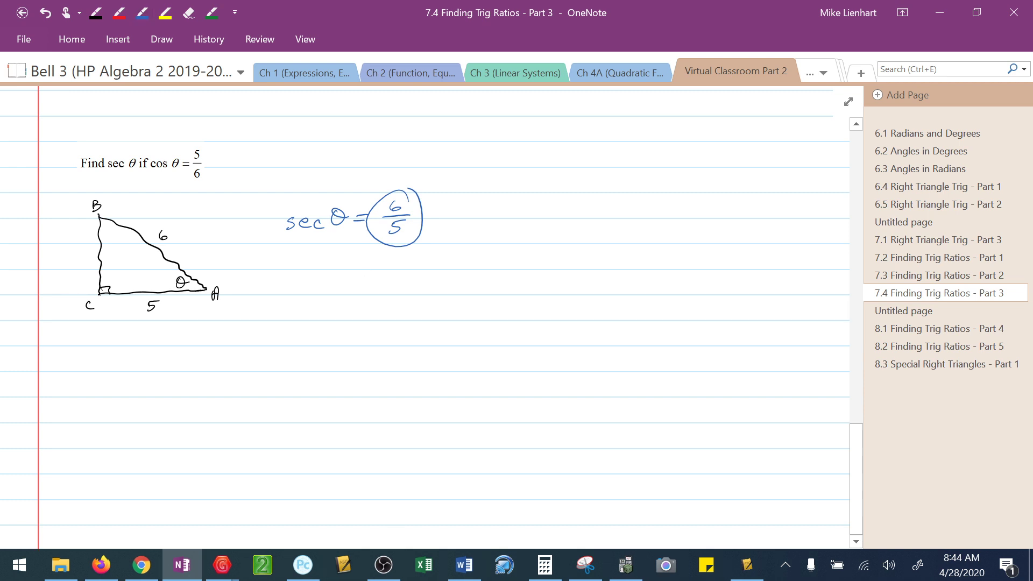